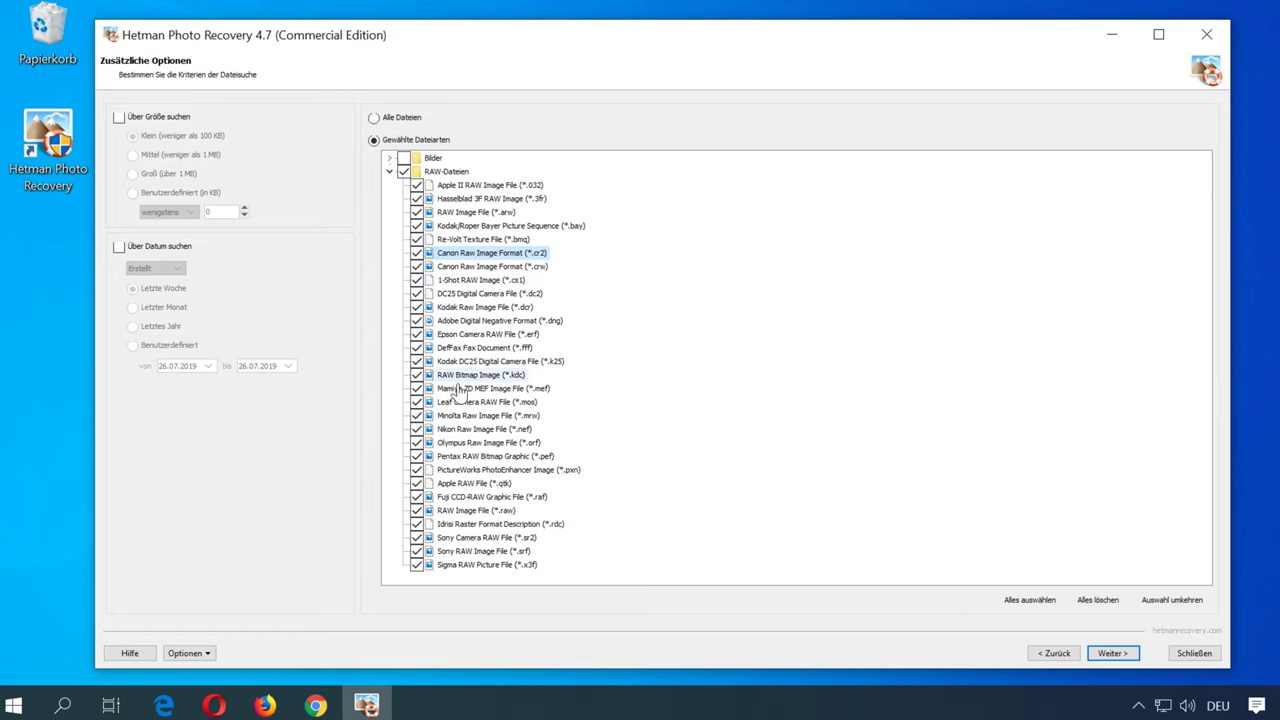
Scan the drive with all file types included and show the files found on NTFS-Partition 1 (SD)
{"action": "left_click", "coordinate": [374, 118]}
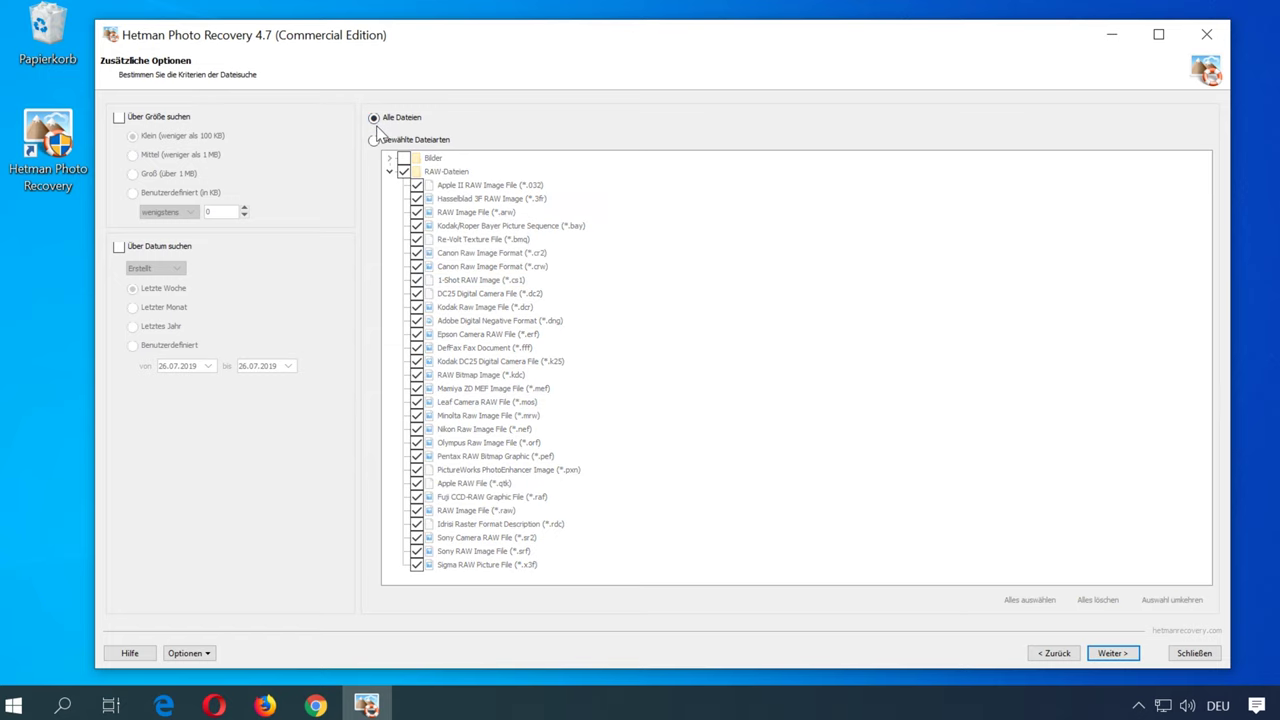
{"action": "left_click", "coordinate": [1112, 653]}
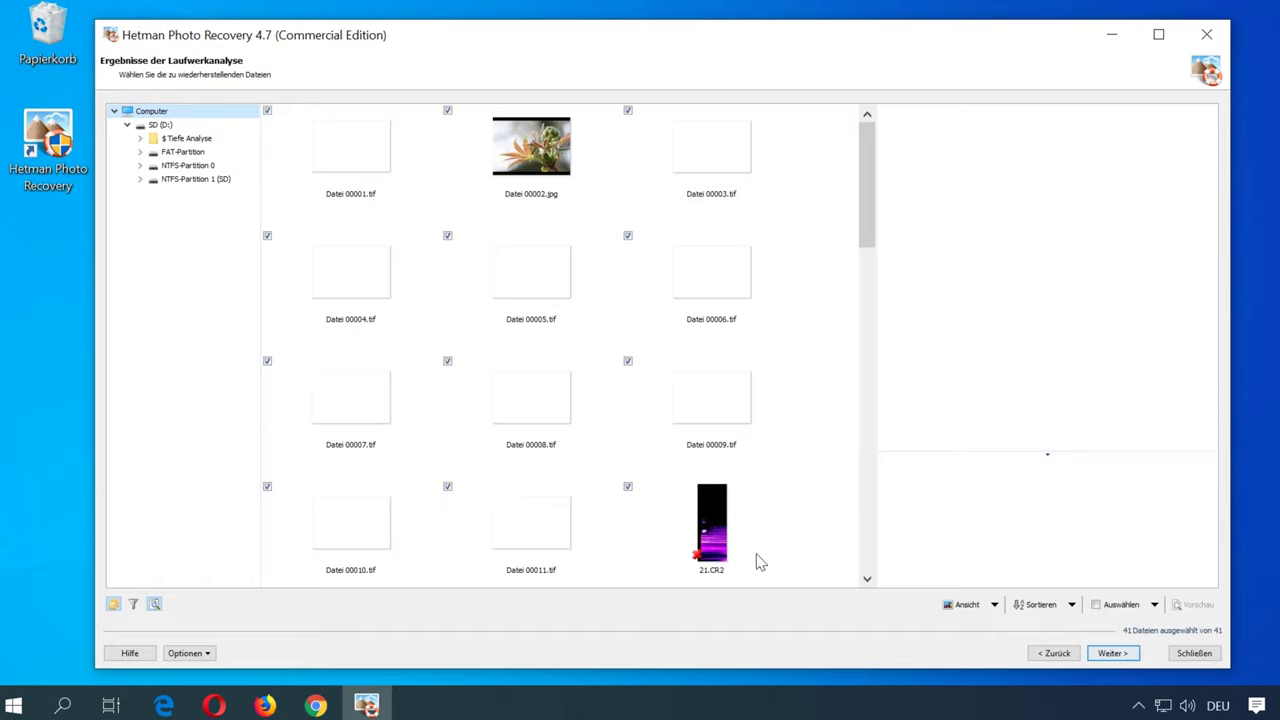
{"action": "left_click", "coordinate": [188, 152]}
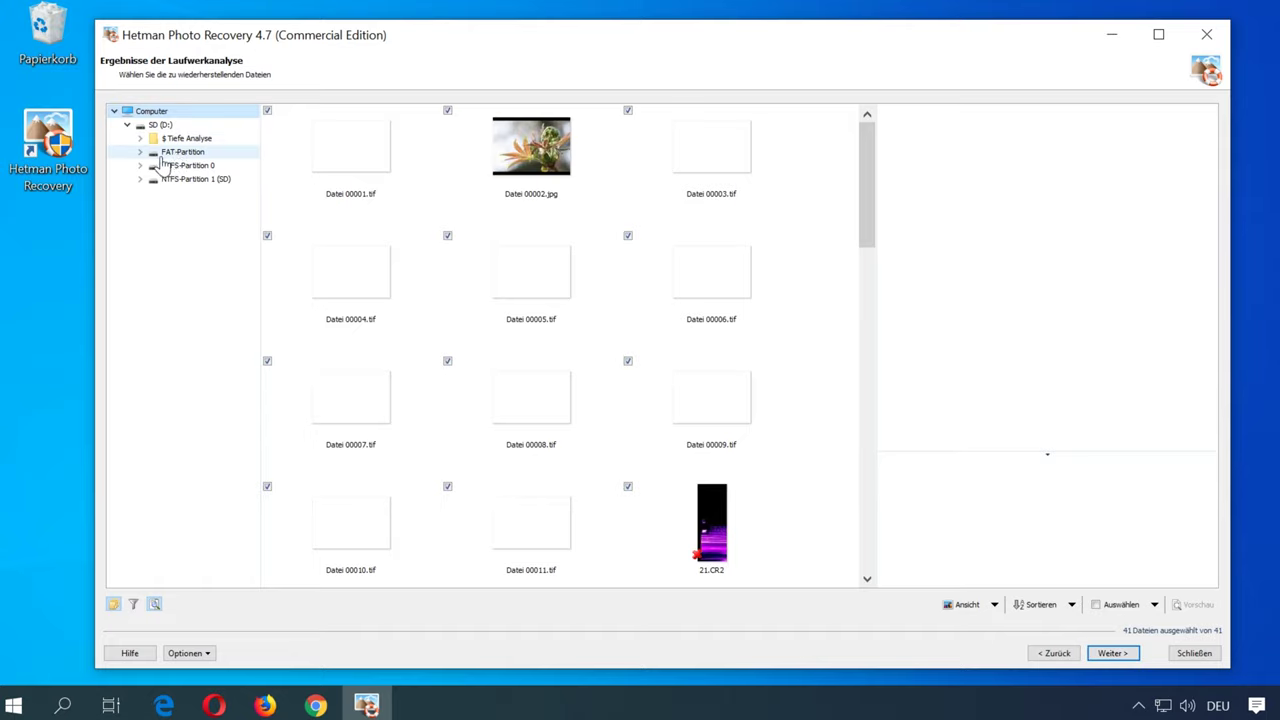
{"action": "left_click", "coordinate": [192, 166]}
{"action": "left_click", "coordinate": [195, 180]}
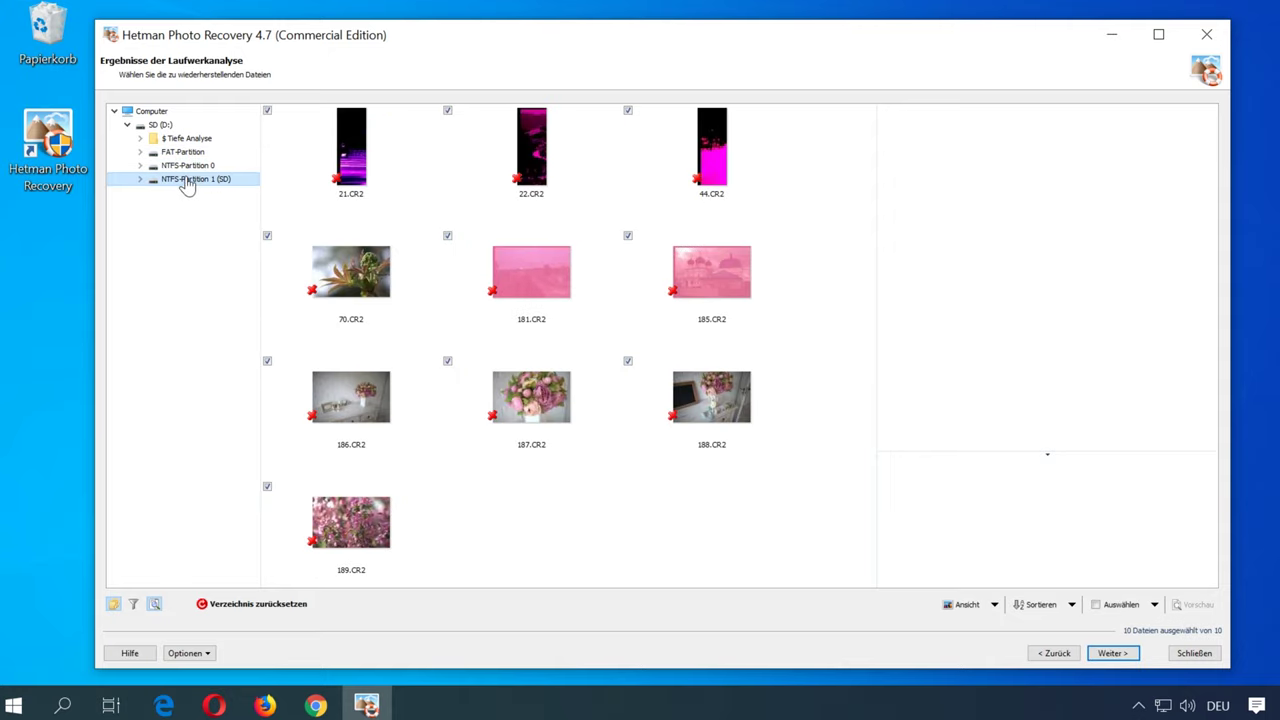
Preview 70.CR2 with an enlarged preview and details area, as well as 188.CR2 and 189.CR2
{"action": "left_click", "coordinate": [338, 272]}
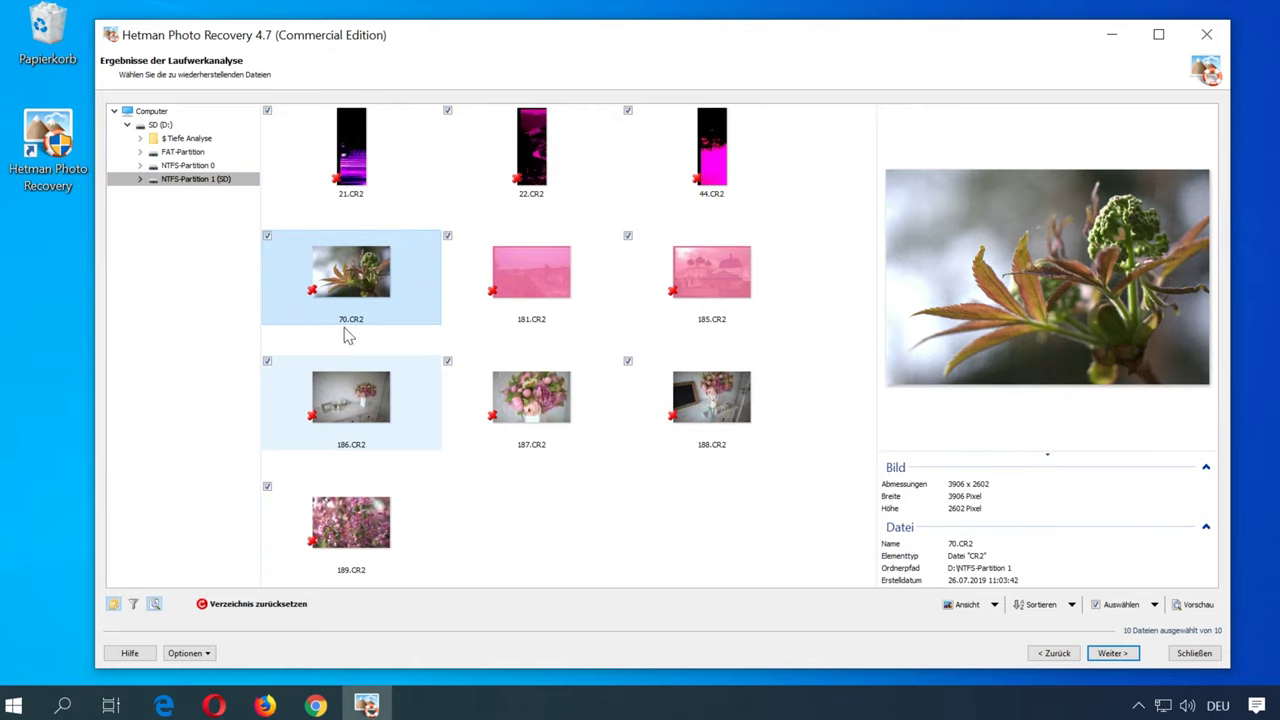
{"action": "left_click_drag", "start_coordinate": [870, 390], "coordinate": [836, 390]}
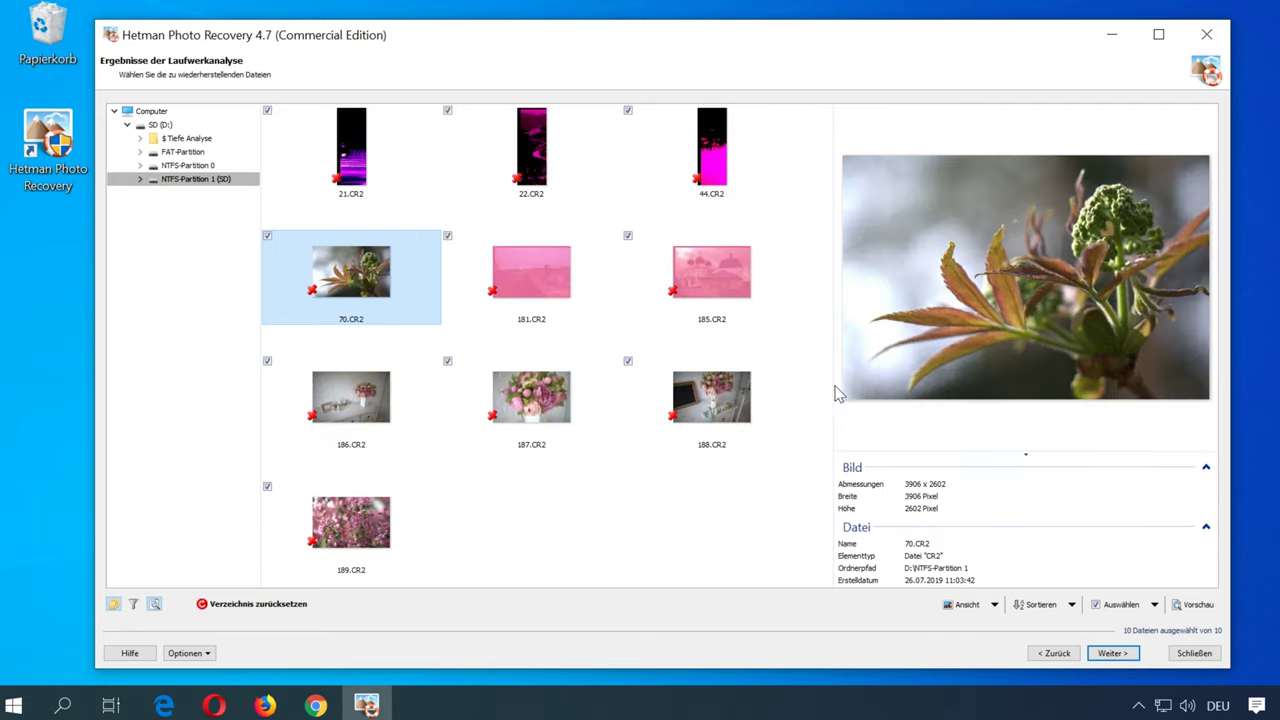
{"action": "left_click_drag", "start_coordinate": [957, 457], "coordinate": [966, 395]}
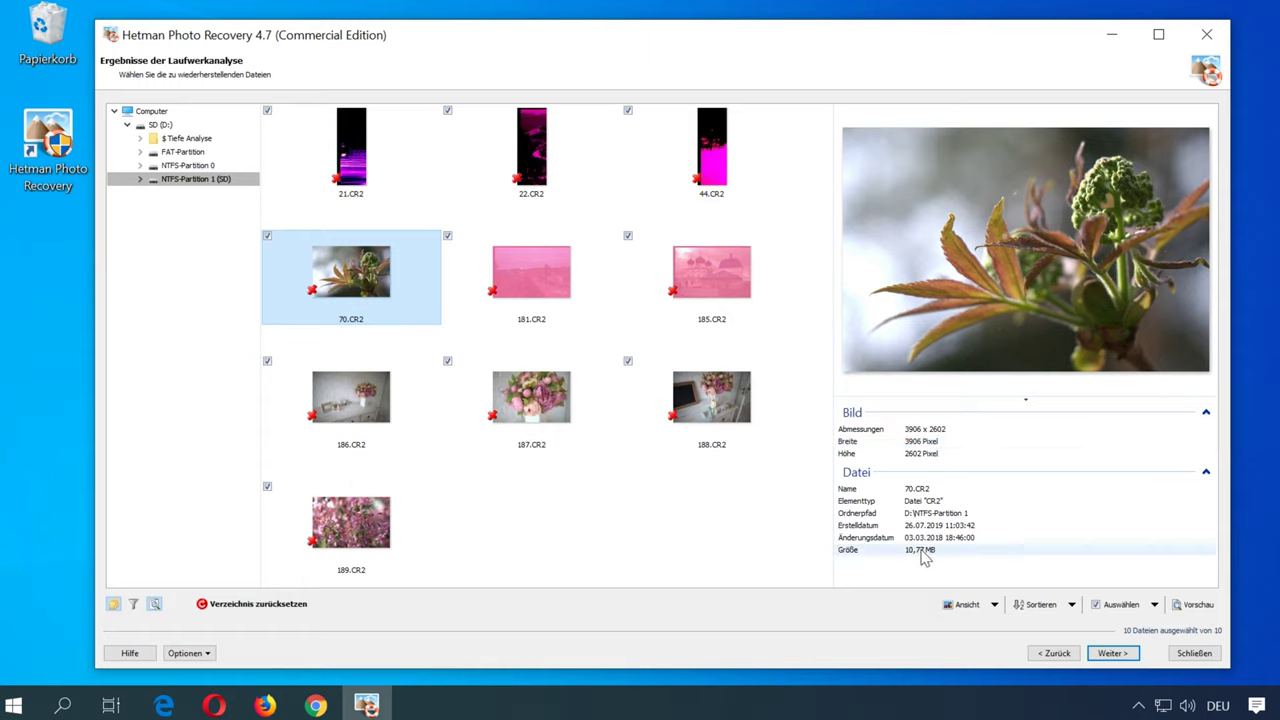
{"action": "left_click", "coordinate": [698, 402]}
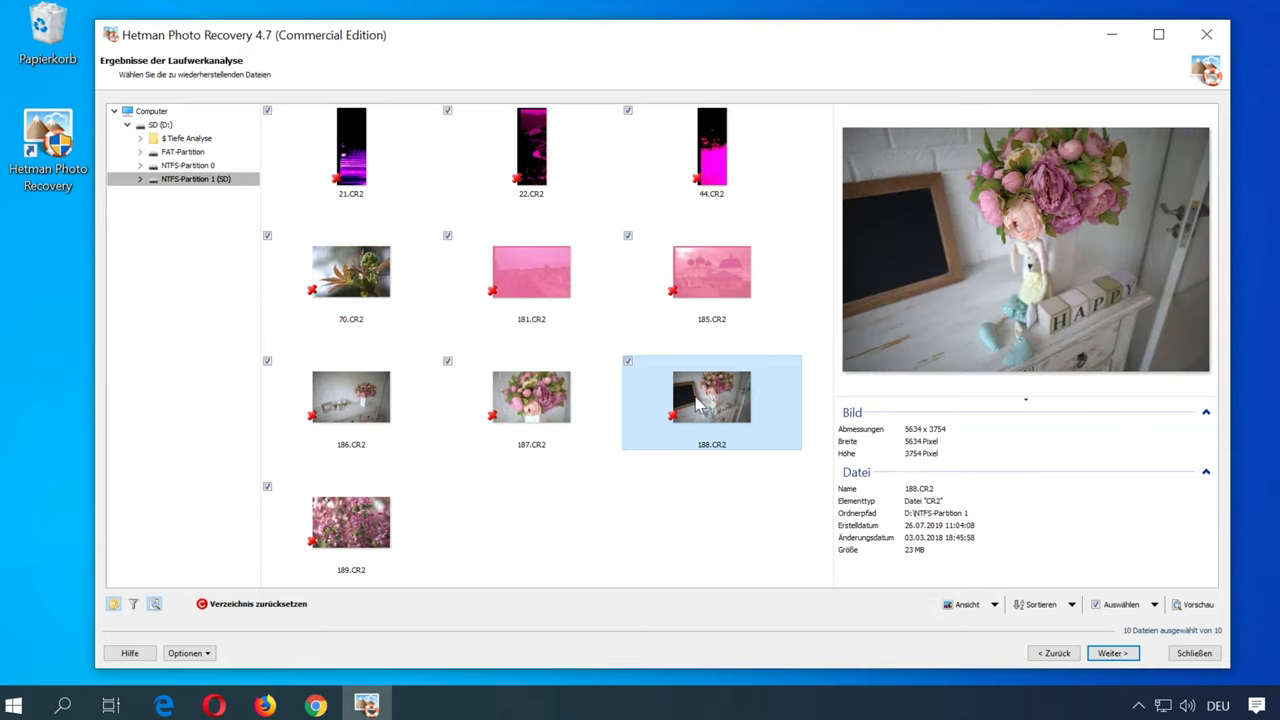
{"action": "left_click", "coordinate": [372, 526]}
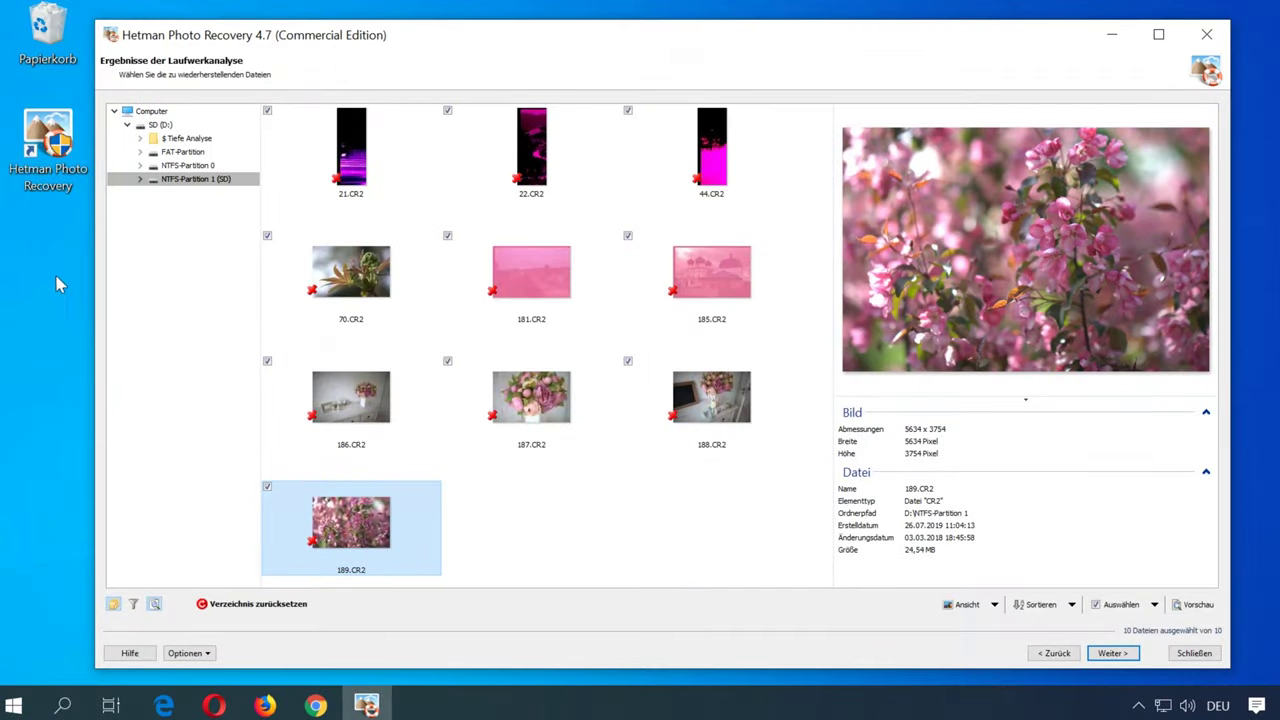
Look through all files found on the whole computer, including the CR2 photos and the other images
{"action": "left_click", "coordinate": [150, 111]}
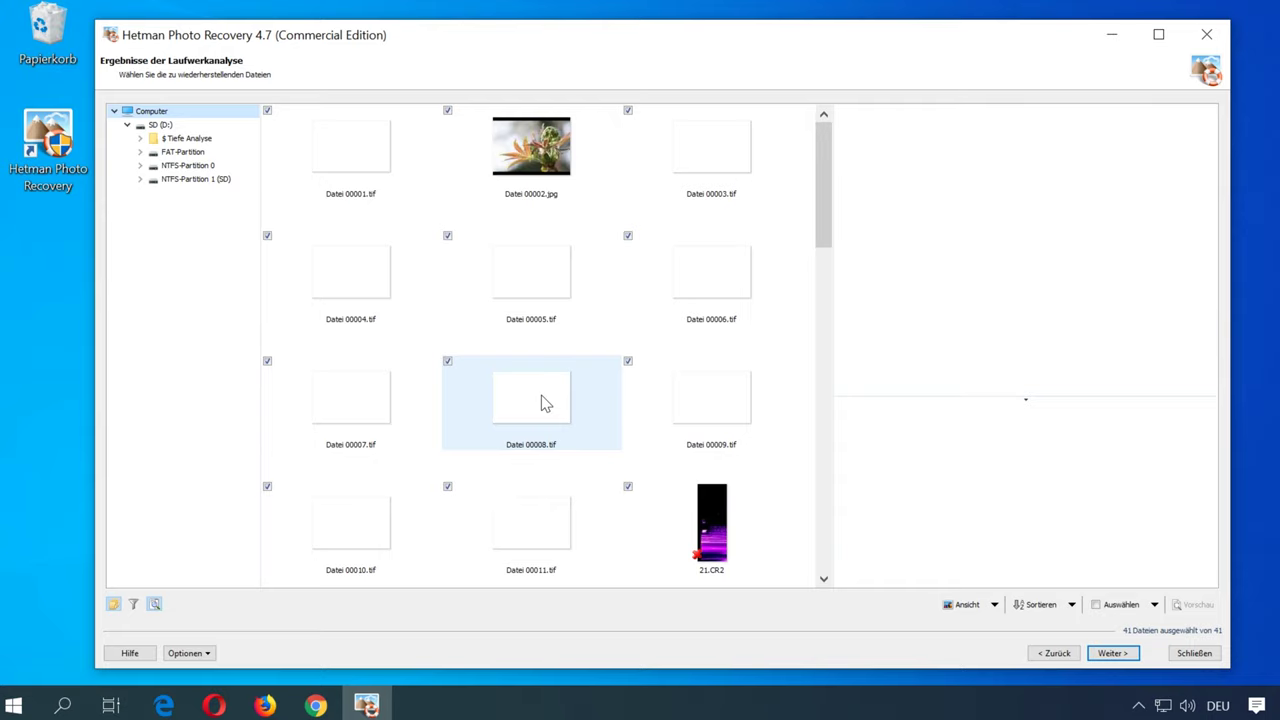
{"action": "scroll", "coordinate": [541, 396], "scroll_direction": "down", "scroll_amount": 5}
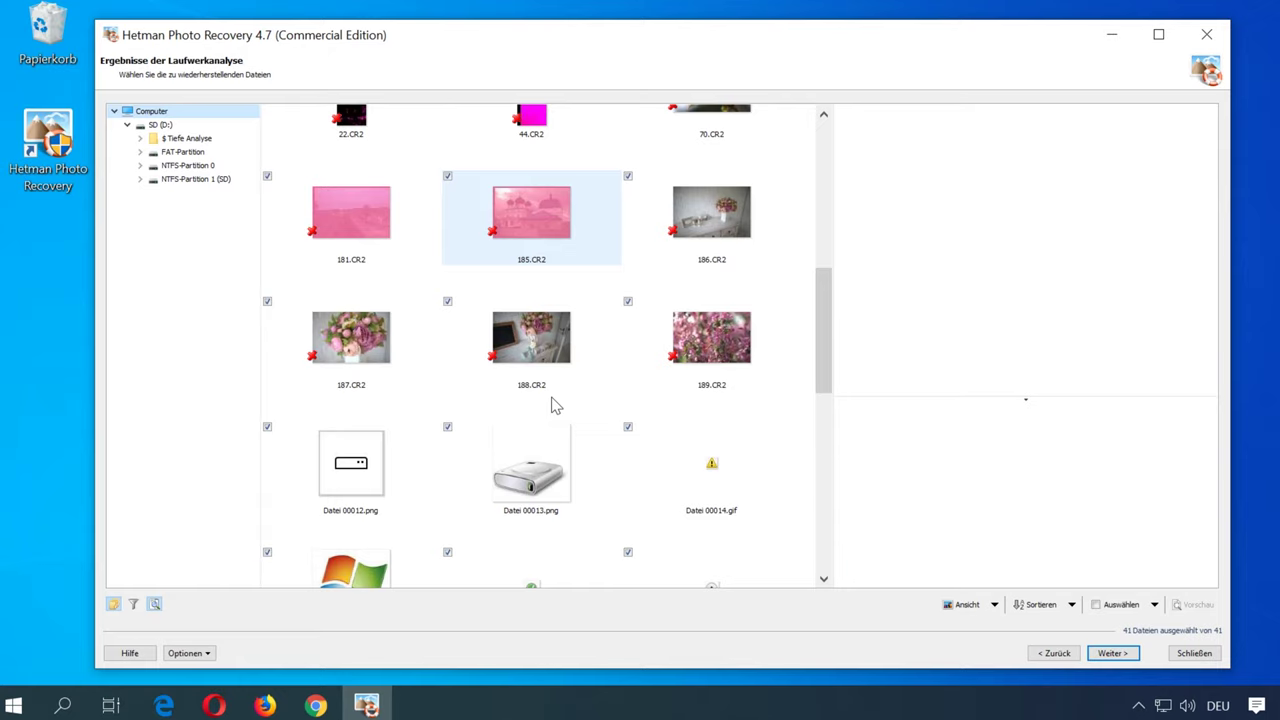
{"action": "scroll", "coordinate": [553, 400], "scroll_direction": "down", "scroll_amount": 3}
{"action": "scroll", "coordinate": [553, 400], "scroll_direction": "up", "scroll_amount": 3}
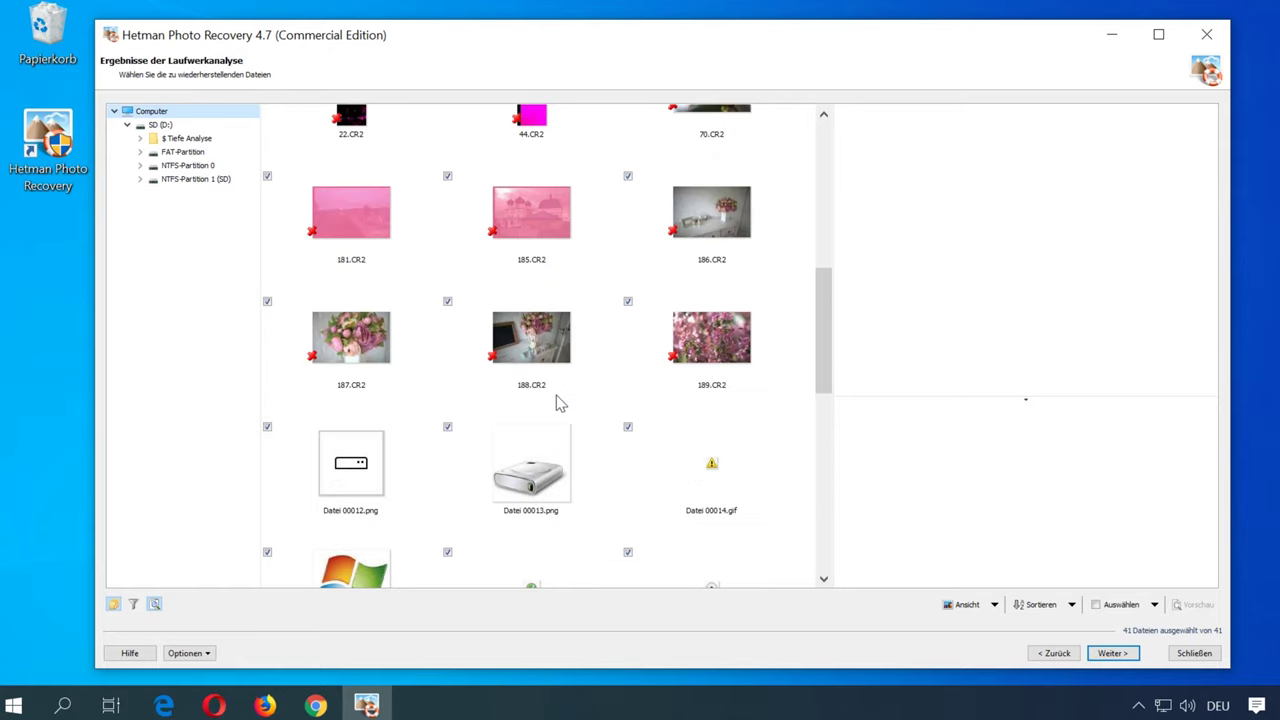
{"action": "scroll", "coordinate": [558, 400], "scroll_direction": "up", "scroll_amount": 2}
{"action": "scroll", "coordinate": [558, 400], "scroll_direction": "up", "scroll_amount": 3}
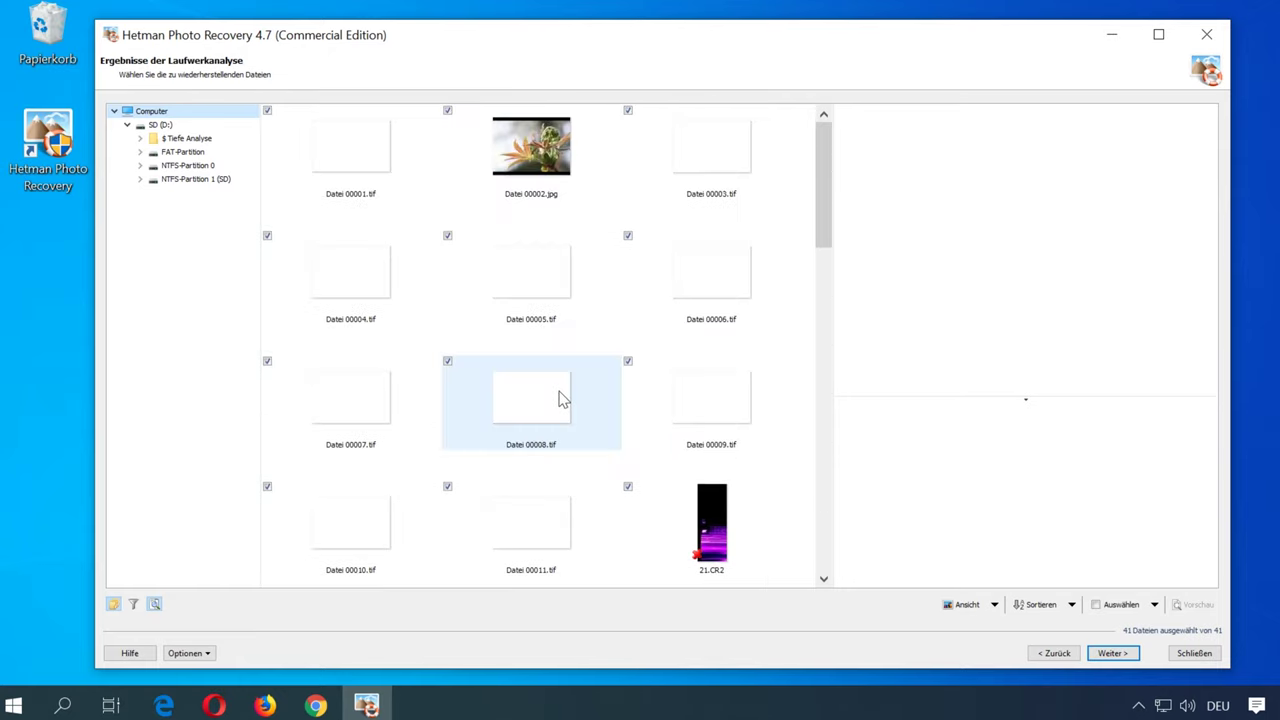
Take the files of NTFS-Partition 1 (SD) for recovery, using the method of saving to the hard disk
{"action": "left_click", "coordinate": [212, 182]}
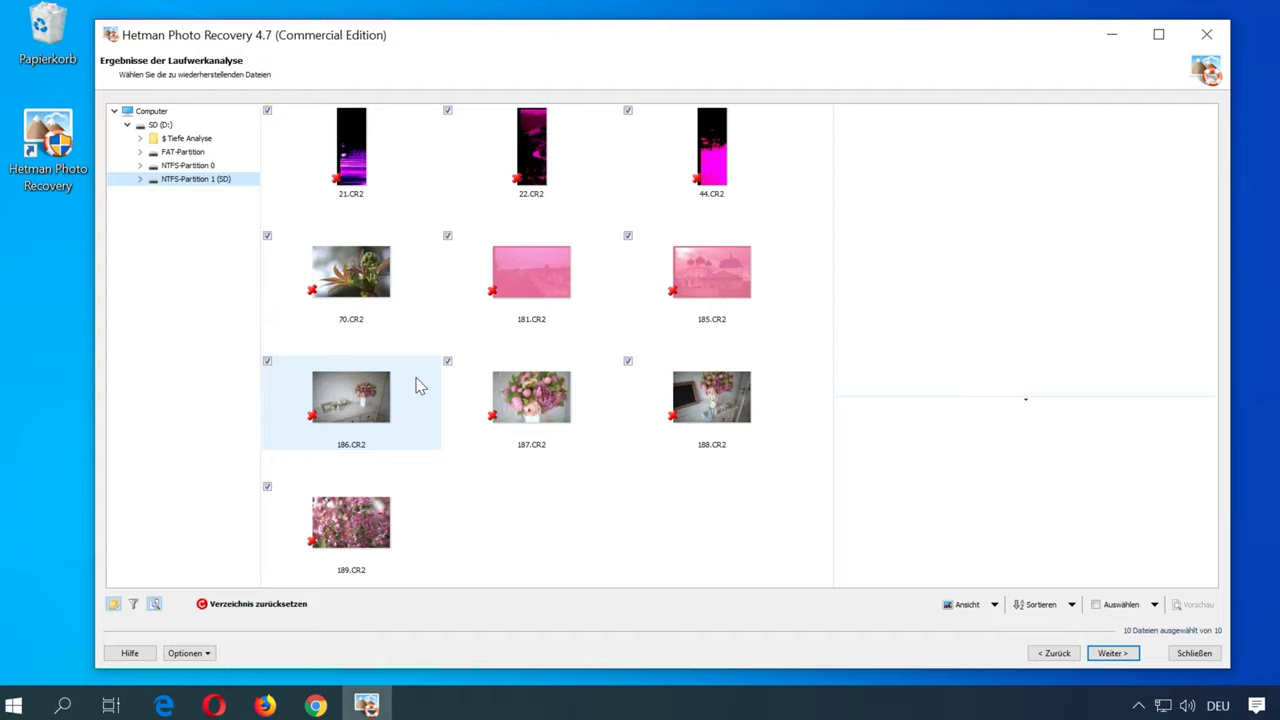
{"action": "left_click", "coordinate": [1116, 656]}
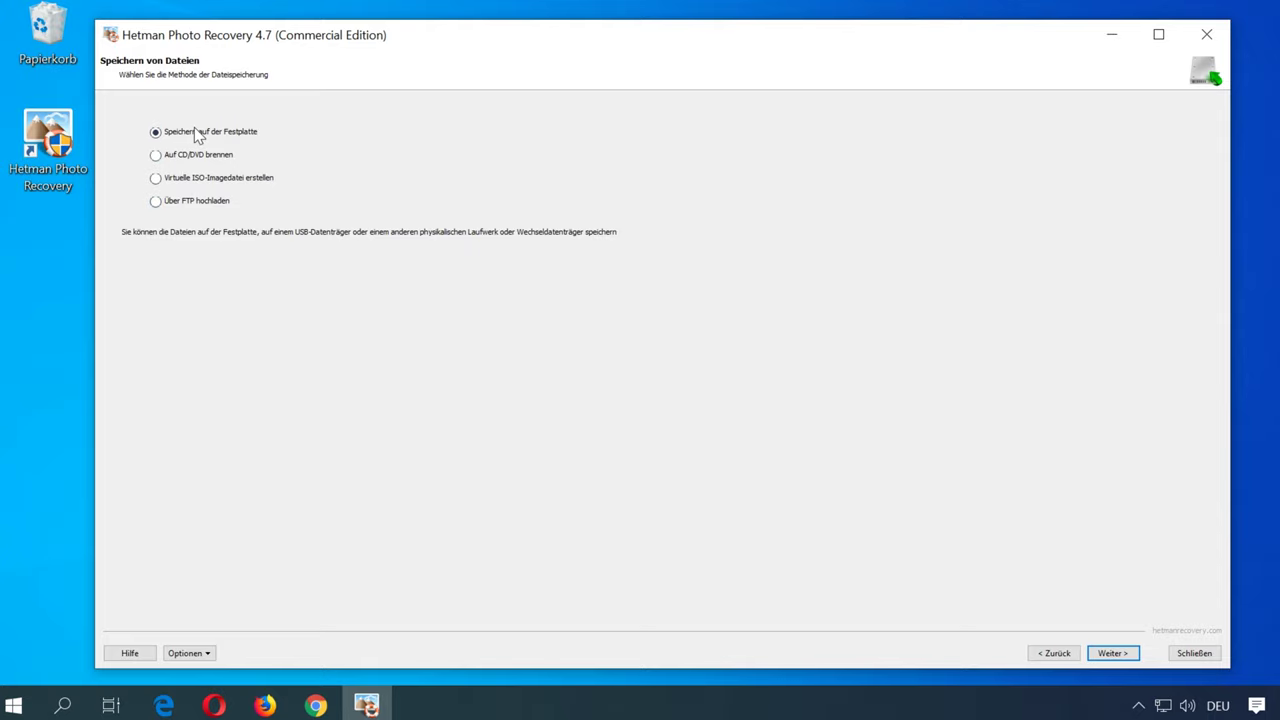
{"action": "left_click", "coordinate": [1112, 653]}
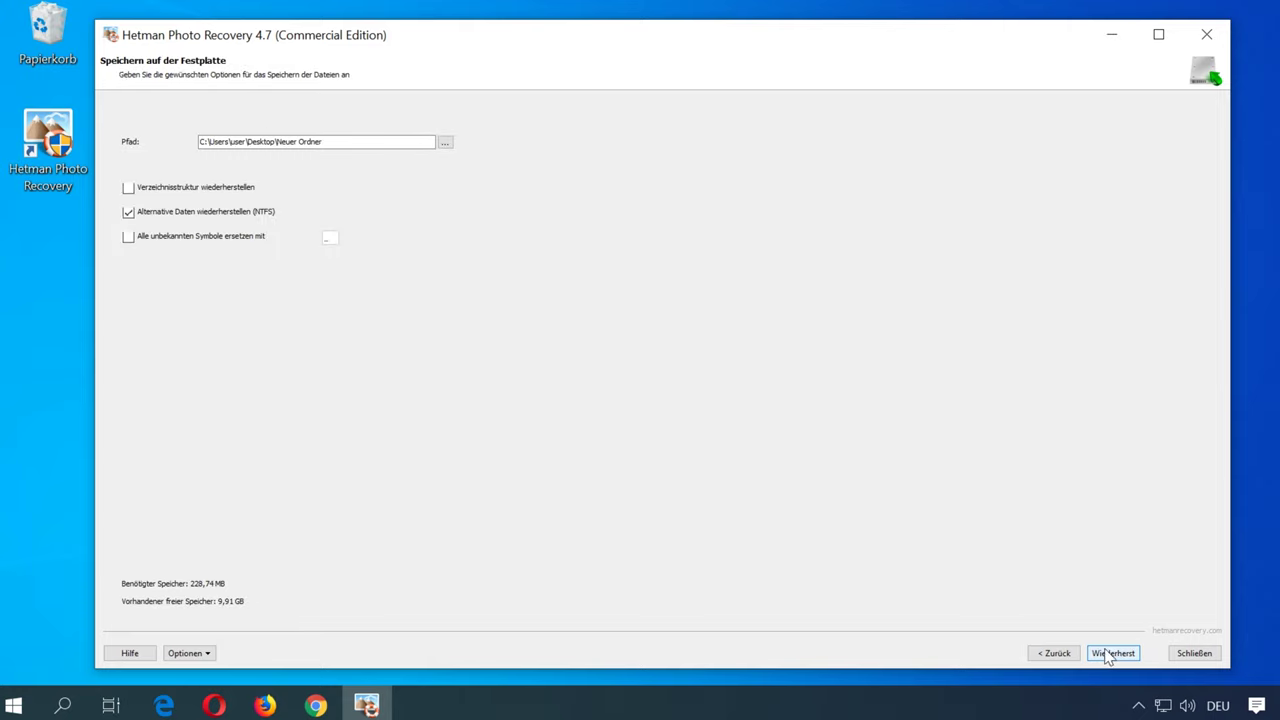
Create the folder Neuer Ordner on the Desktop and set it as the destination for the recovered files
{"action": "left_click", "coordinate": [445, 142]}
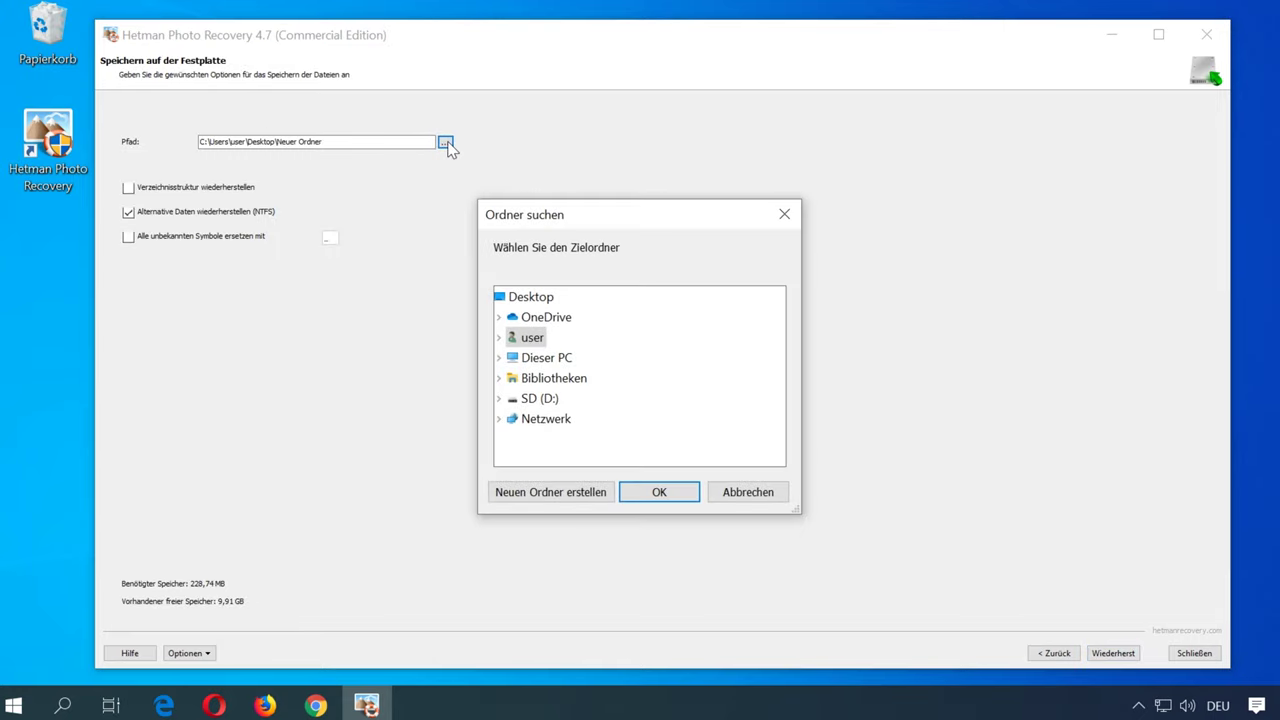
{"action": "left_click", "coordinate": [540, 298]}
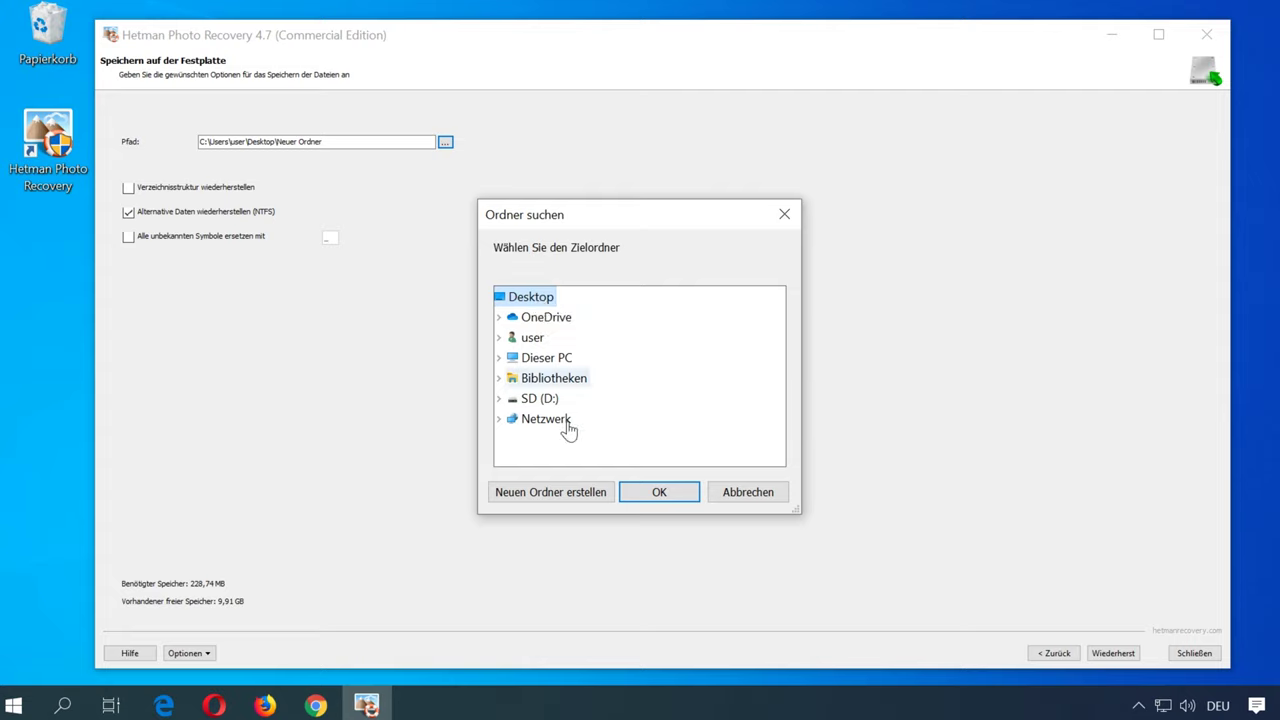
{"action": "left_click", "coordinate": [583, 492]}
{"action": "left_click", "coordinate": [510, 440]}
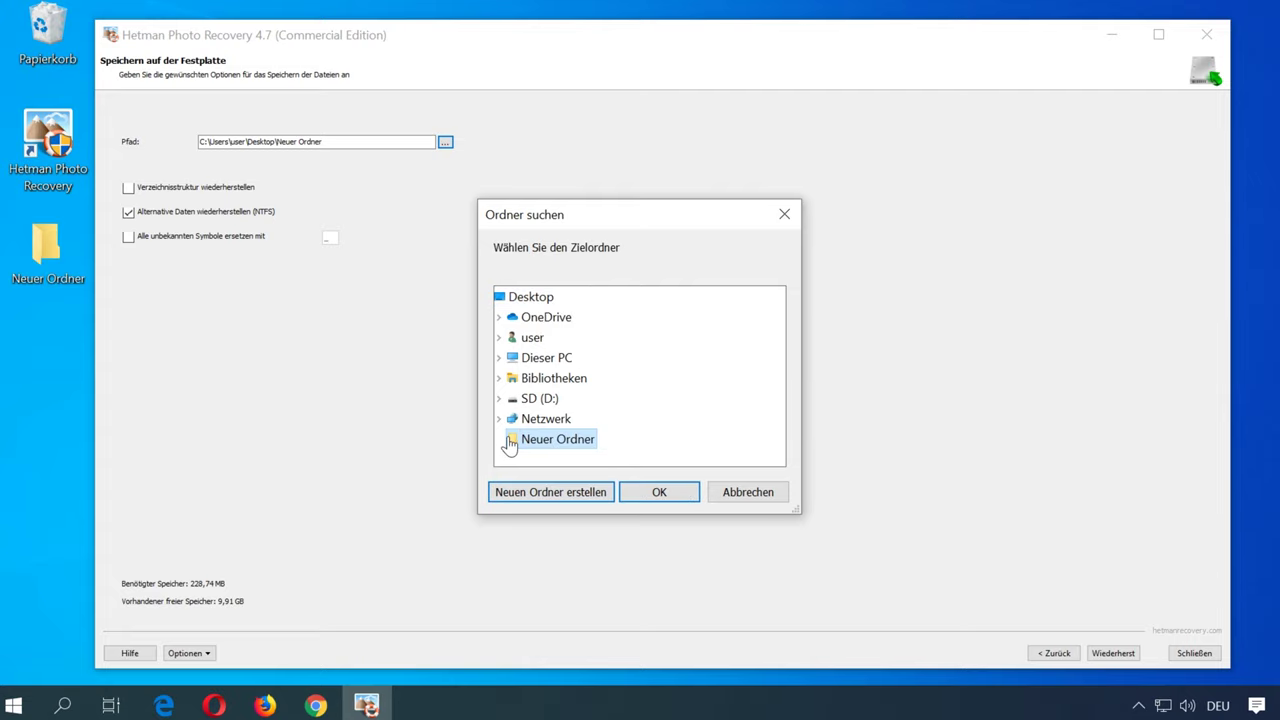
{"action": "left_click", "coordinate": [657, 495]}
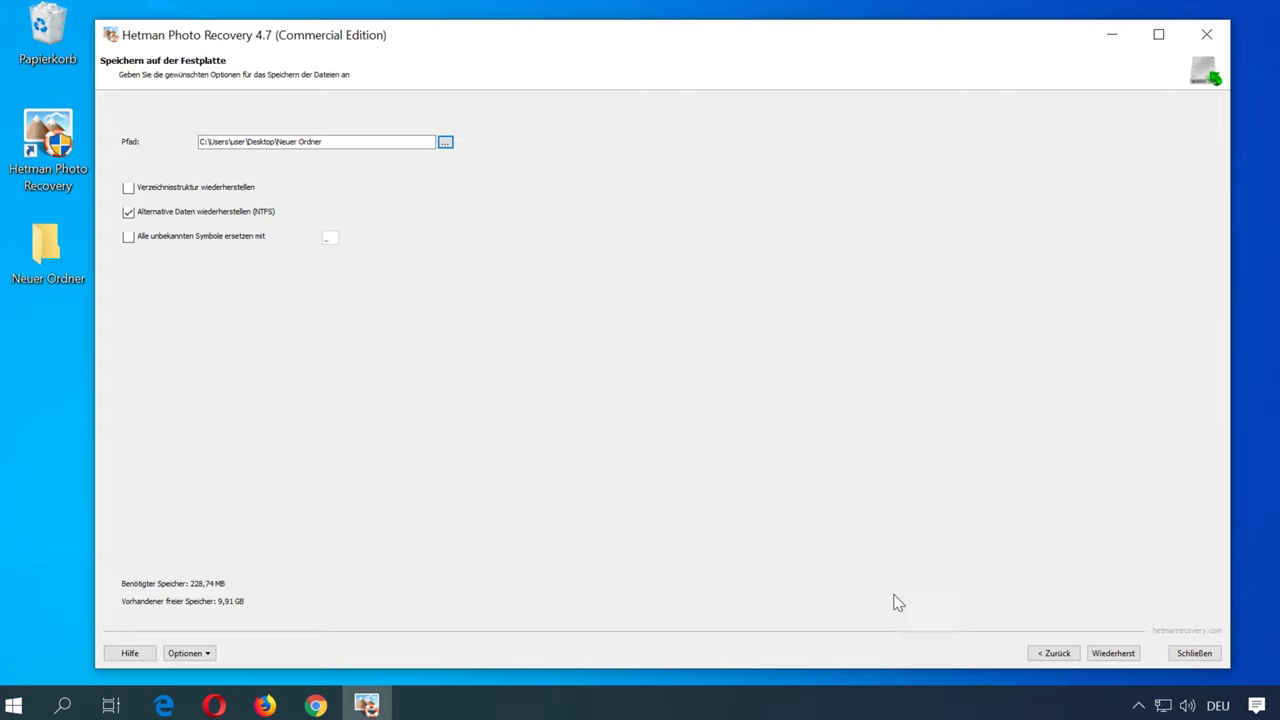
Recover the files and finish the wizard without having it open the folder of recovered files
{"action": "left_click", "coordinate": [1108, 655]}
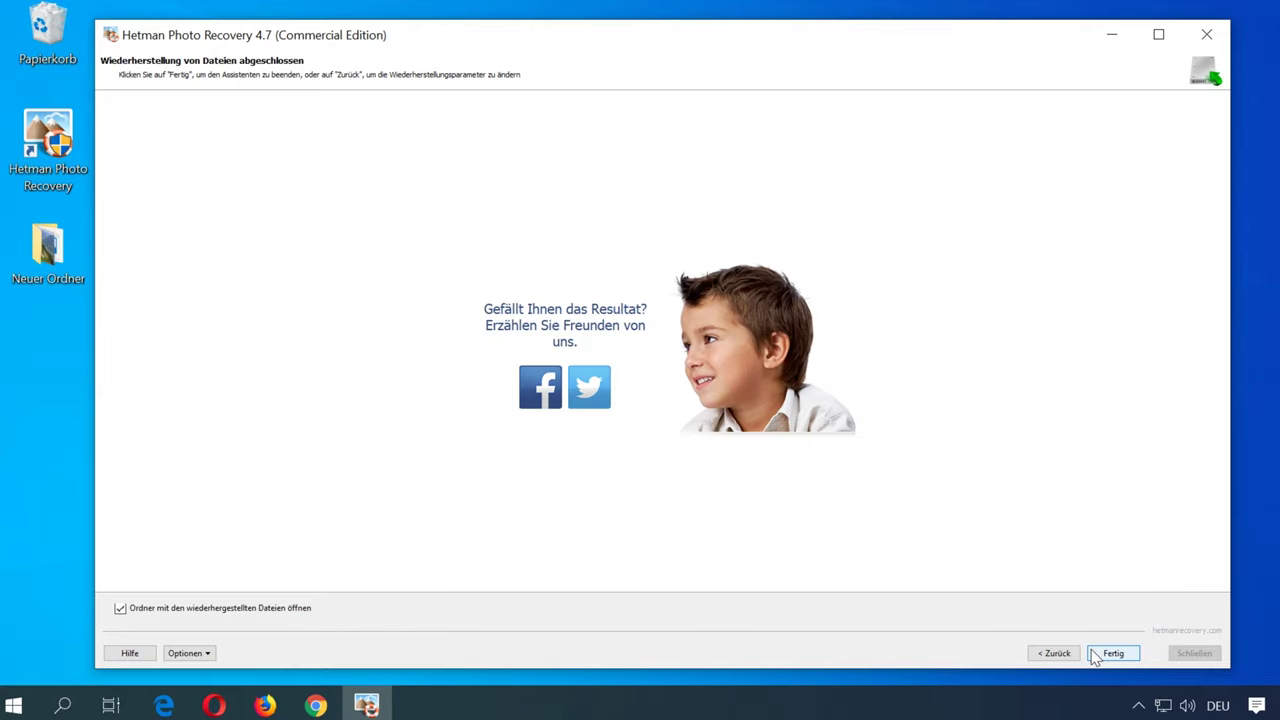
{"action": "left_click", "coordinate": [121, 609]}
{"action": "left_click", "coordinate": [1113, 653]}
Open Neuer Ordner on the desktop and view its recovered photos in Photos, one by one from 21.CR2 to 189.CR2
{"action": "left_click", "coordinate": [46, 257]}
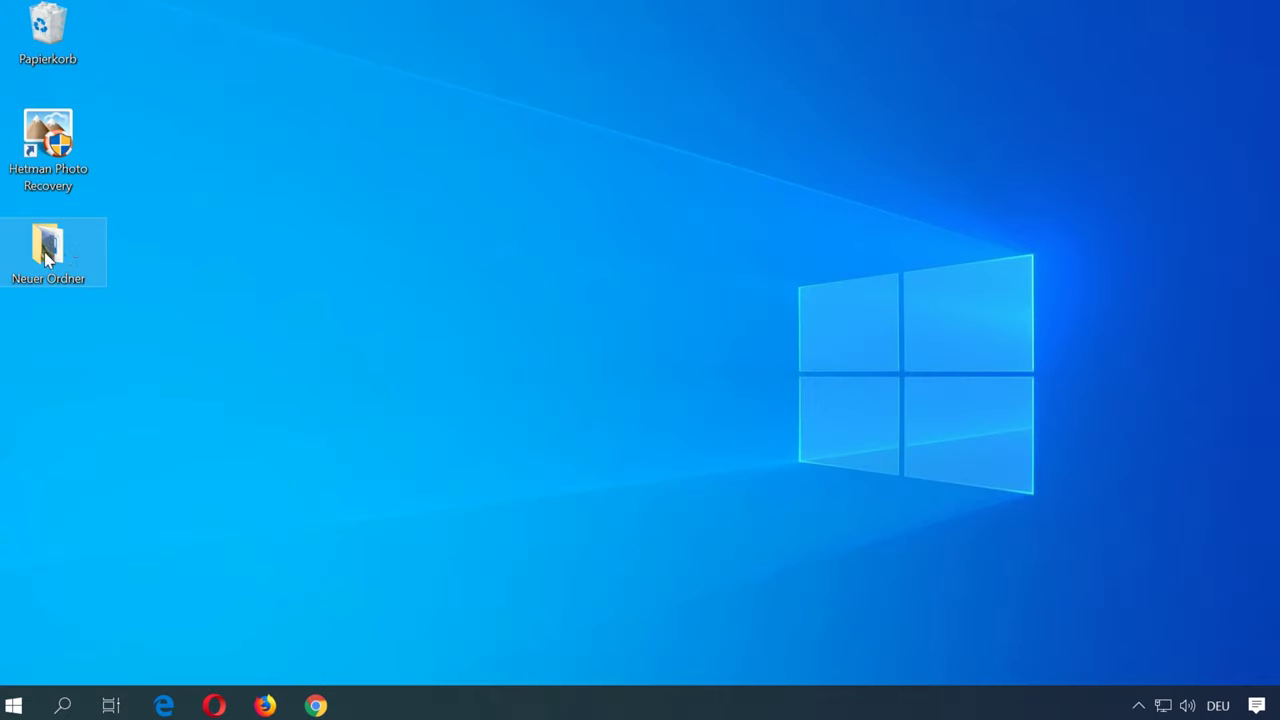
{"action": "double_click", "coordinate": [48, 253]}
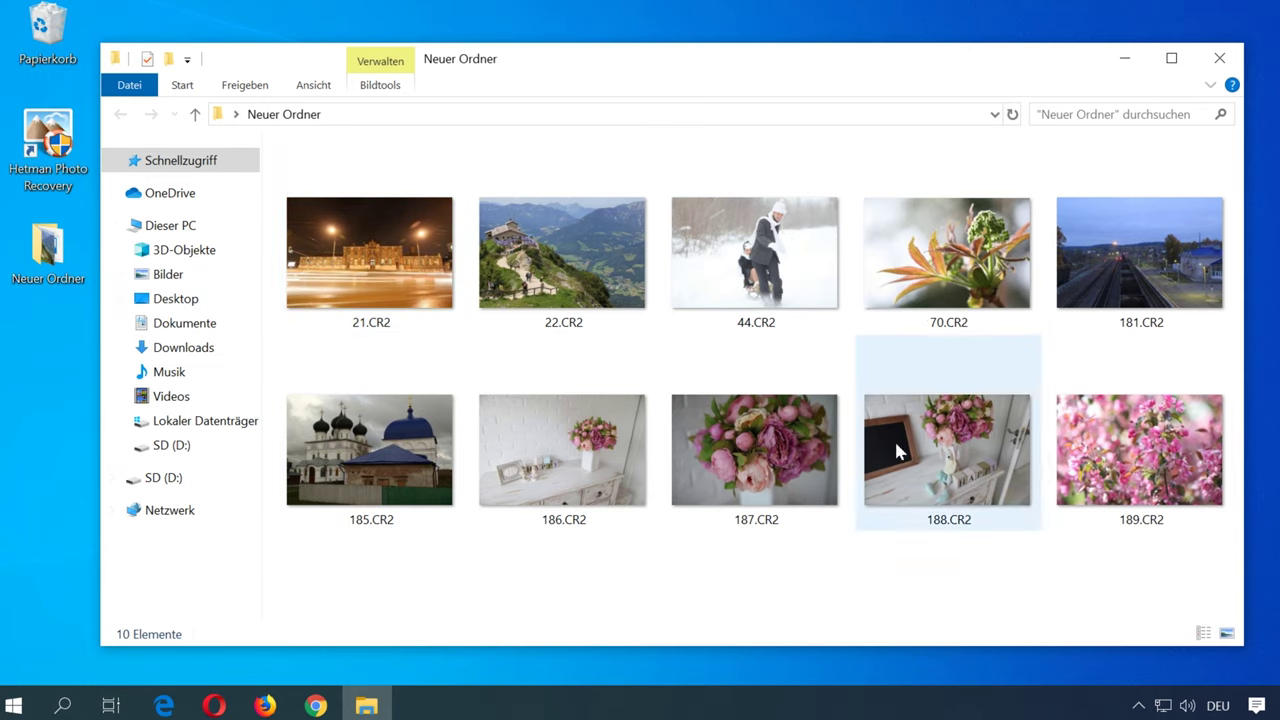
{"action": "double_click", "coordinate": [366, 271]}
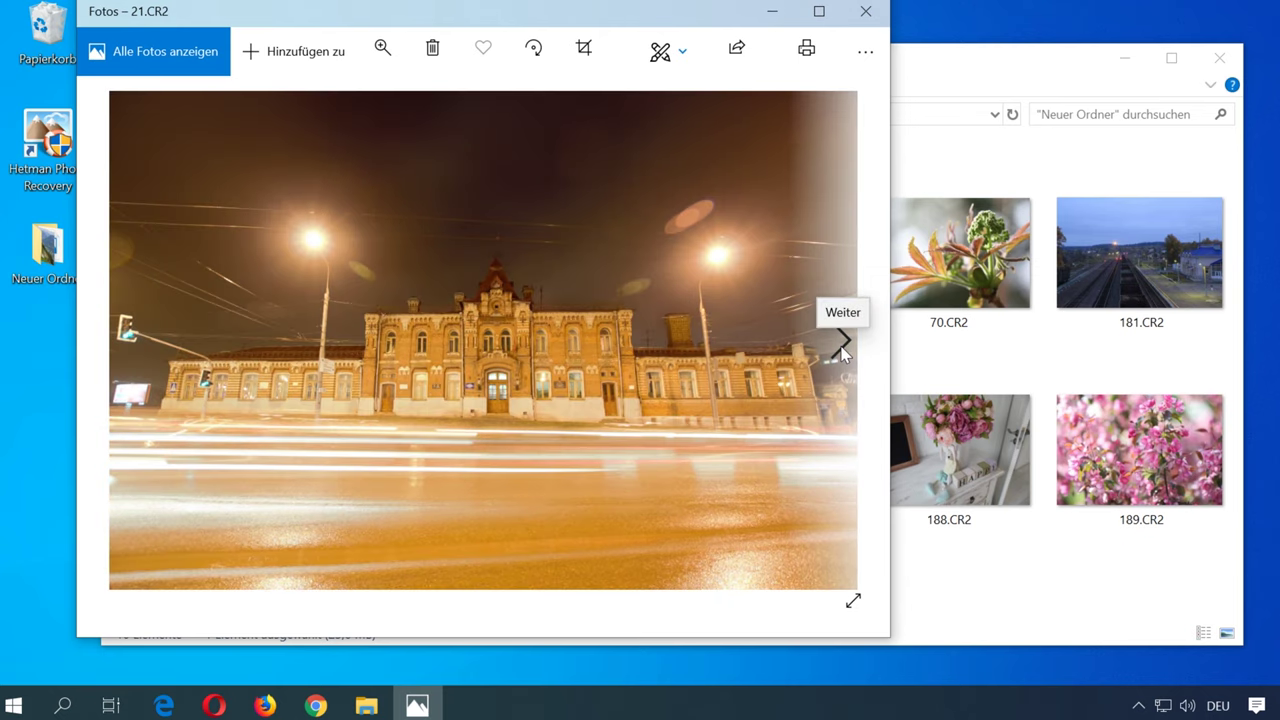
{"action": "left_click", "coordinate": [841, 344]}
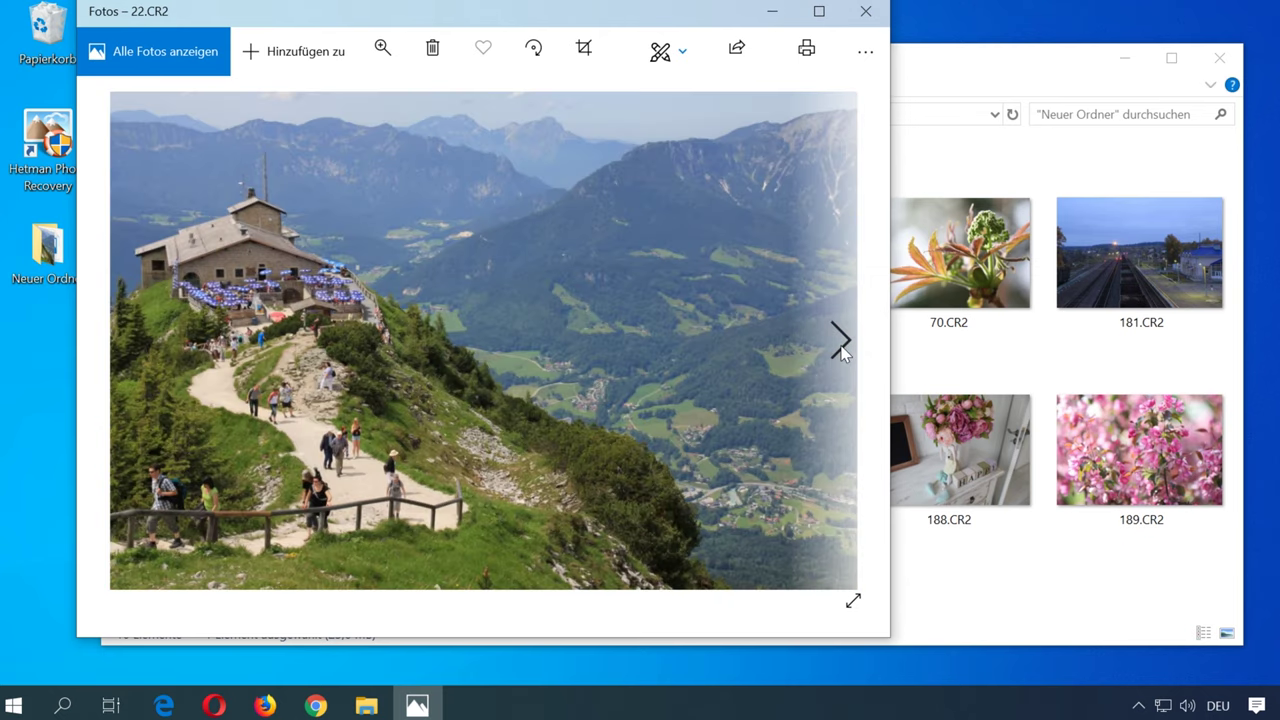
{"action": "left_click", "coordinate": [841, 344]}
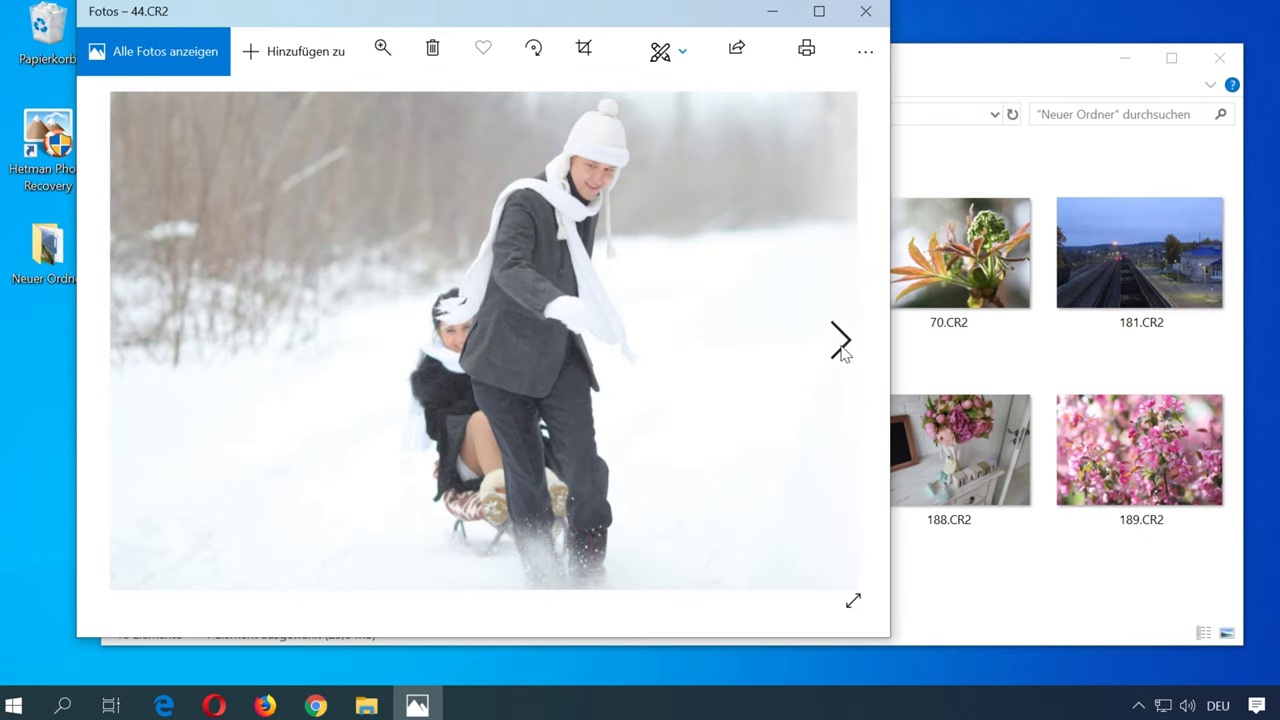
{"action": "left_click", "coordinate": [841, 344]}
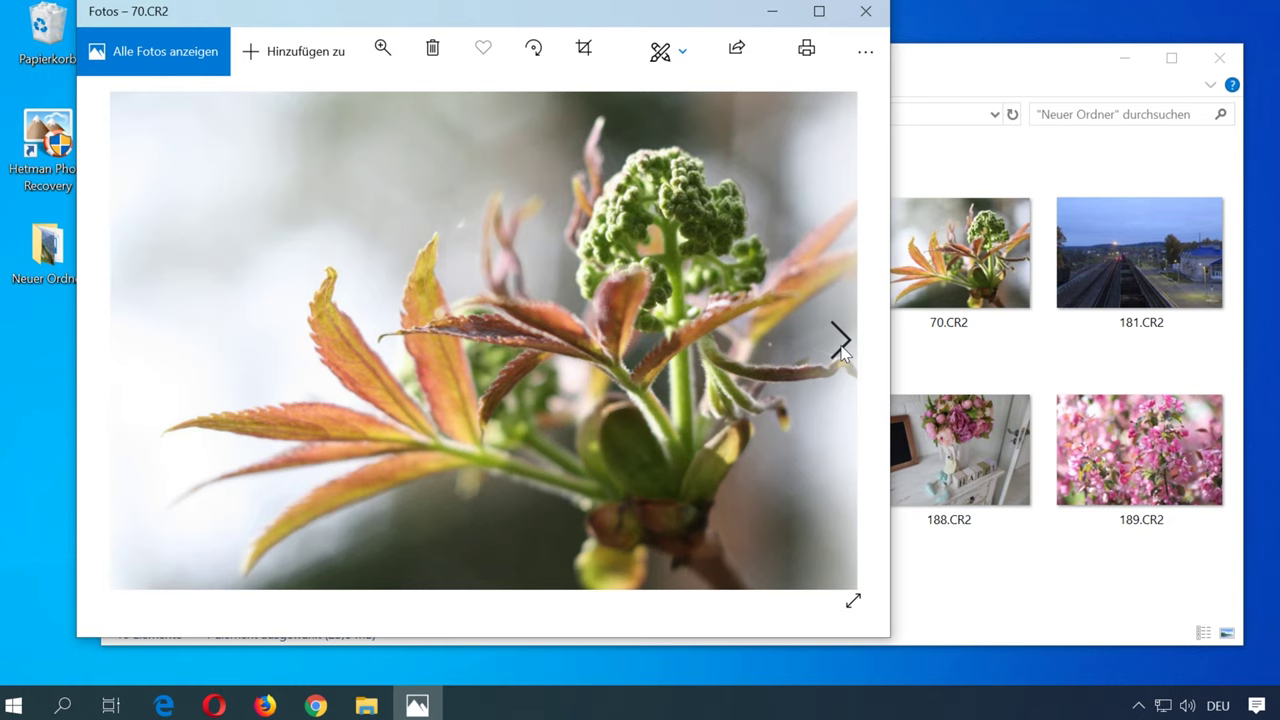
{"action": "left_click", "coordinate": [841, 344]}
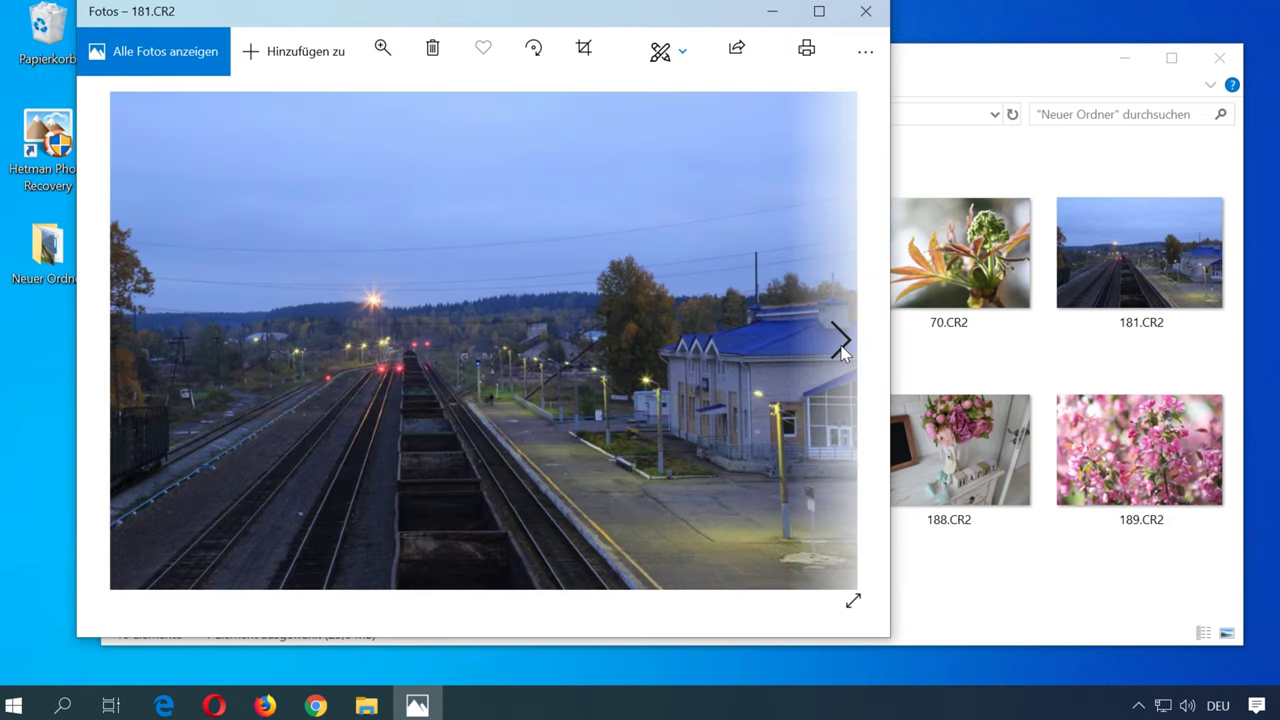
{"action": "left_click", "coordinate": [841, 344]}
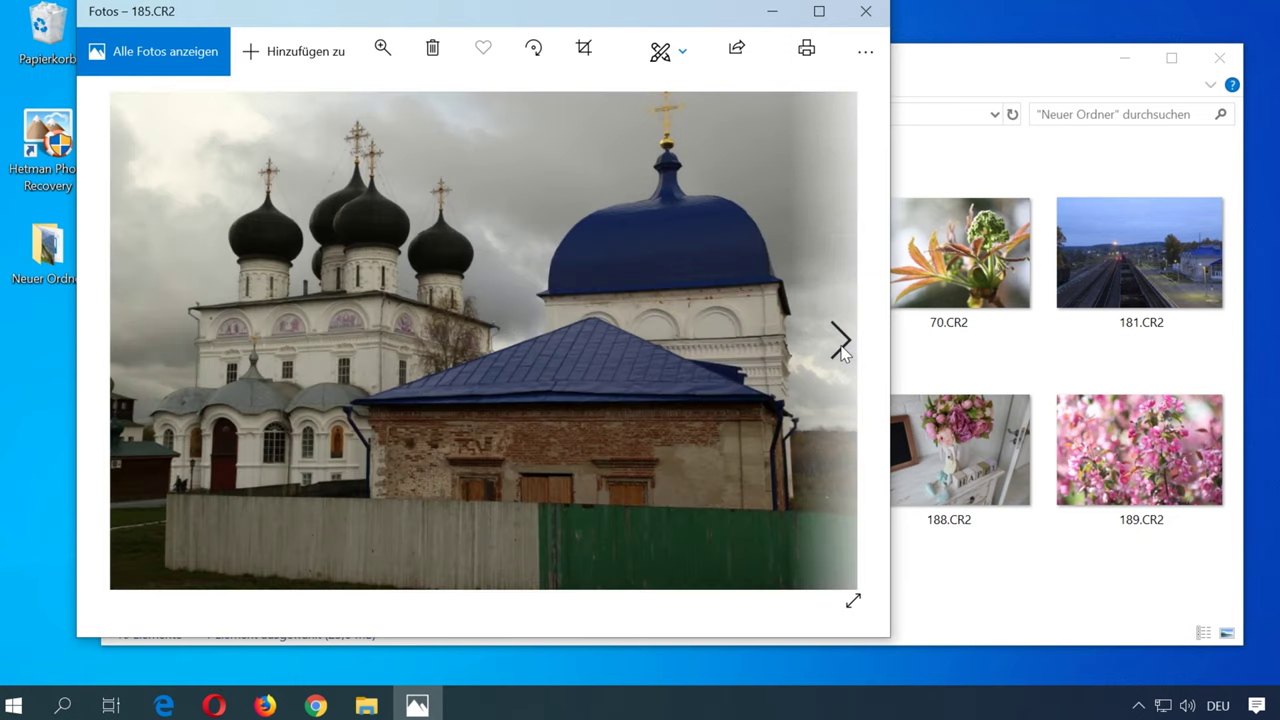
{"action": "left_click", "coordinate": [841, 344]}
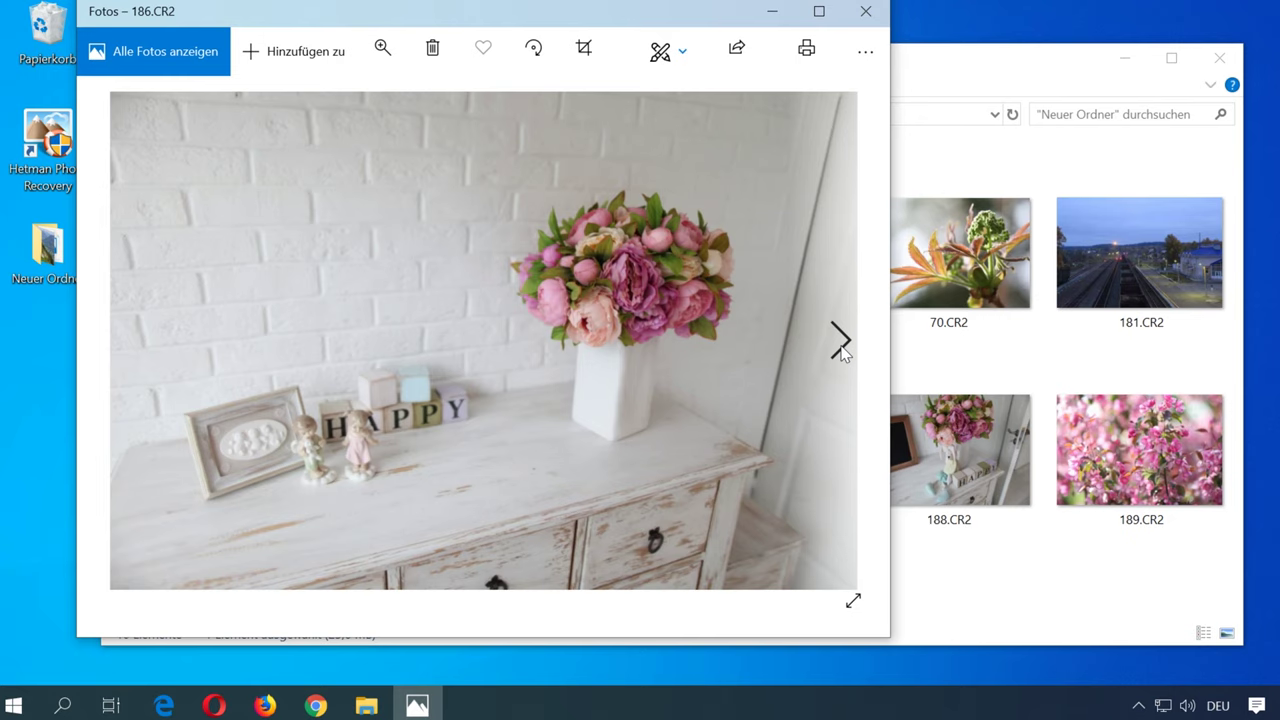
{"action": "left_click", "coordinate": [841, 344]}
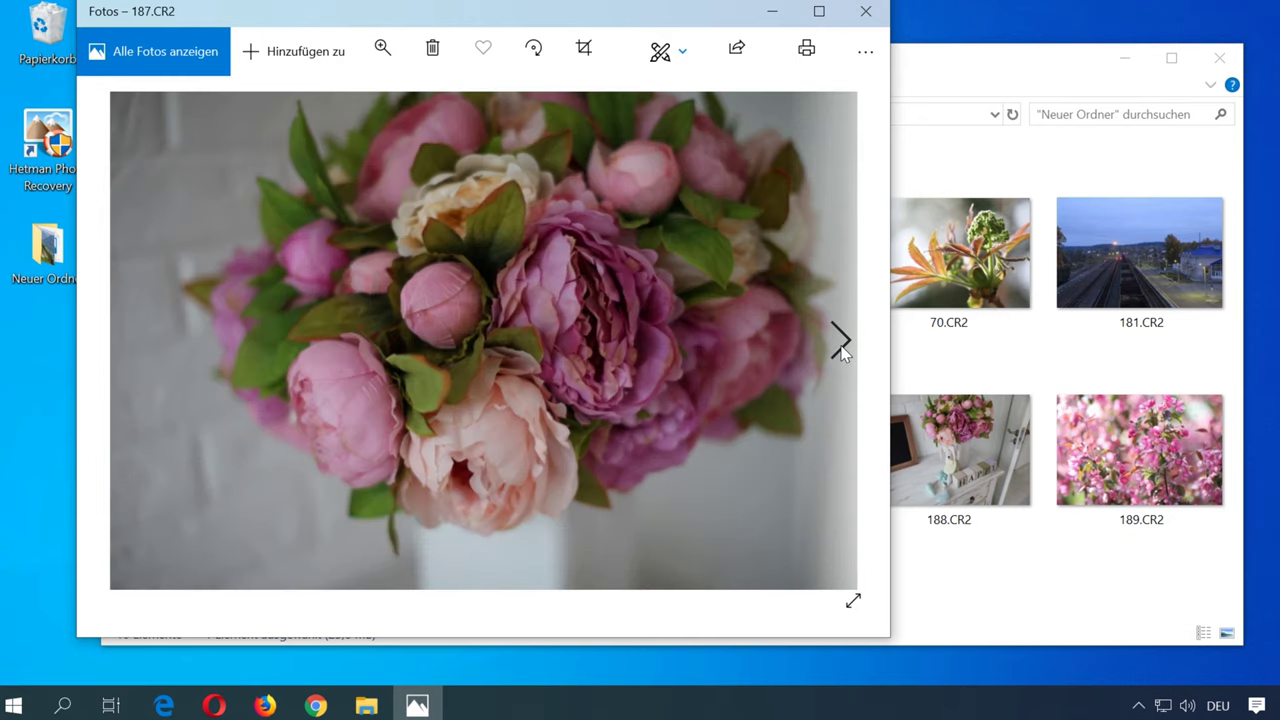
{"action": "left_click", "coordinate": [841, 344]}
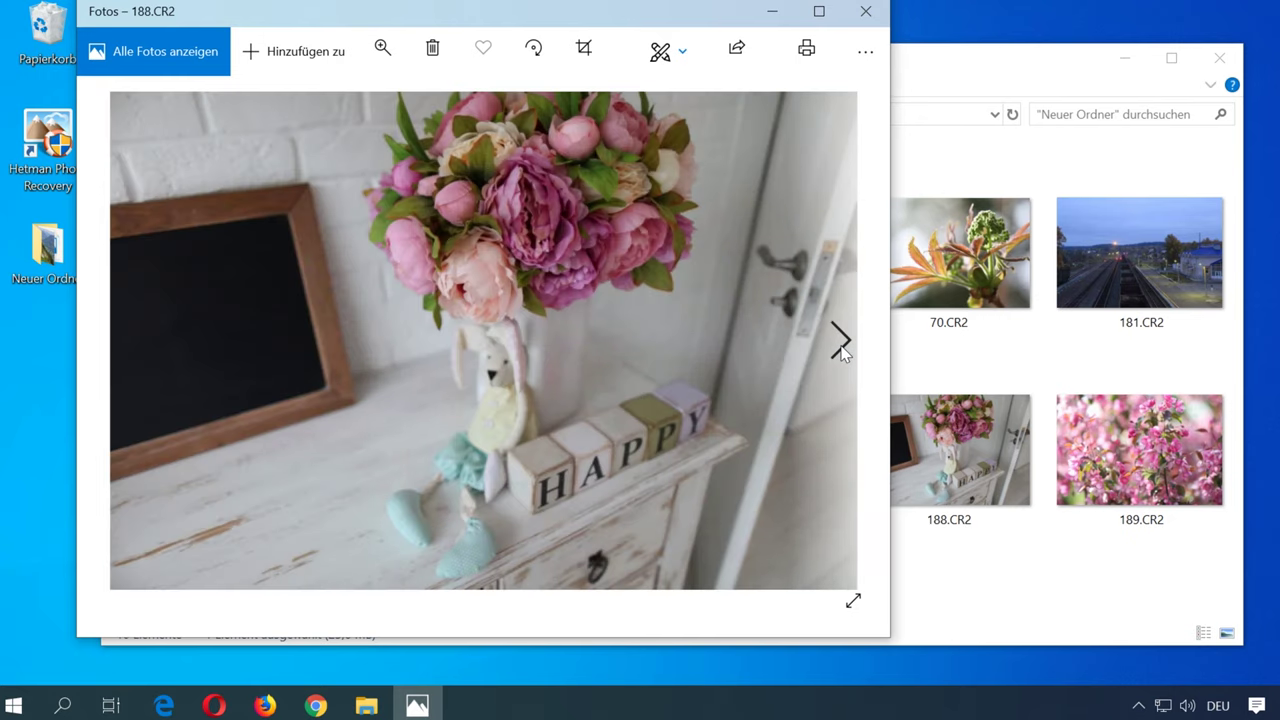
{"action": "left_click", "coordinate": [841, 344]}
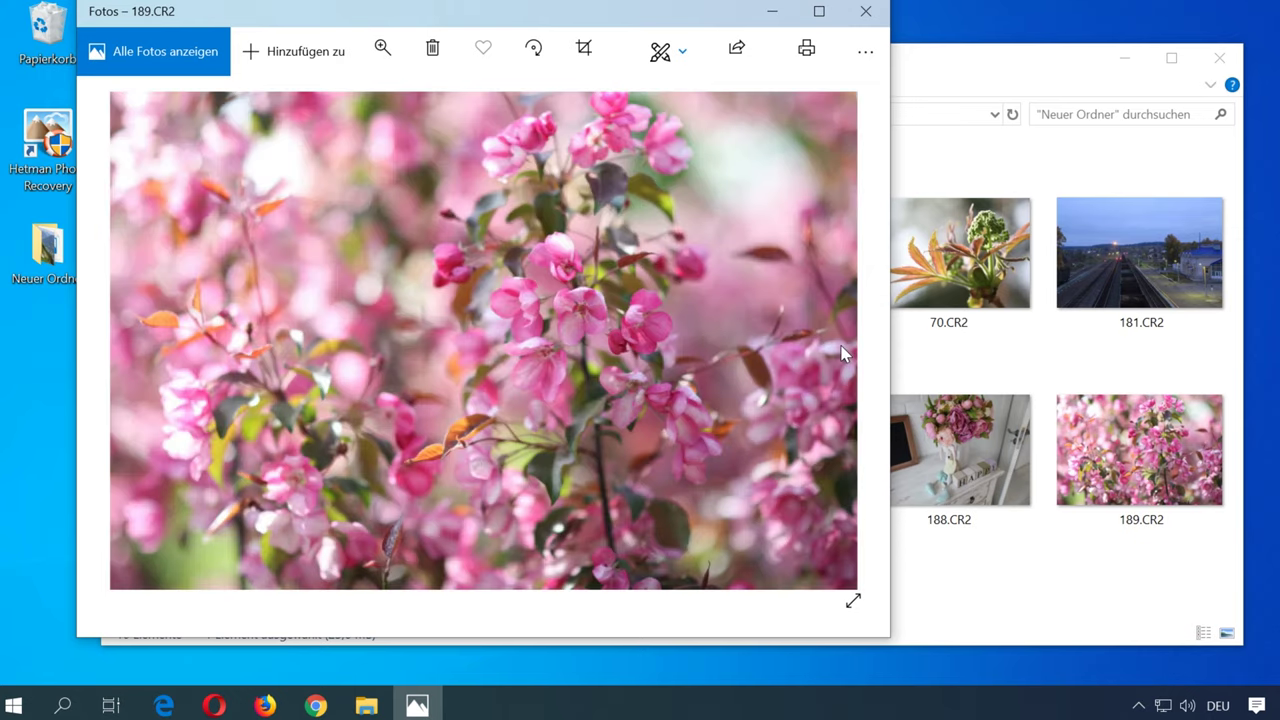